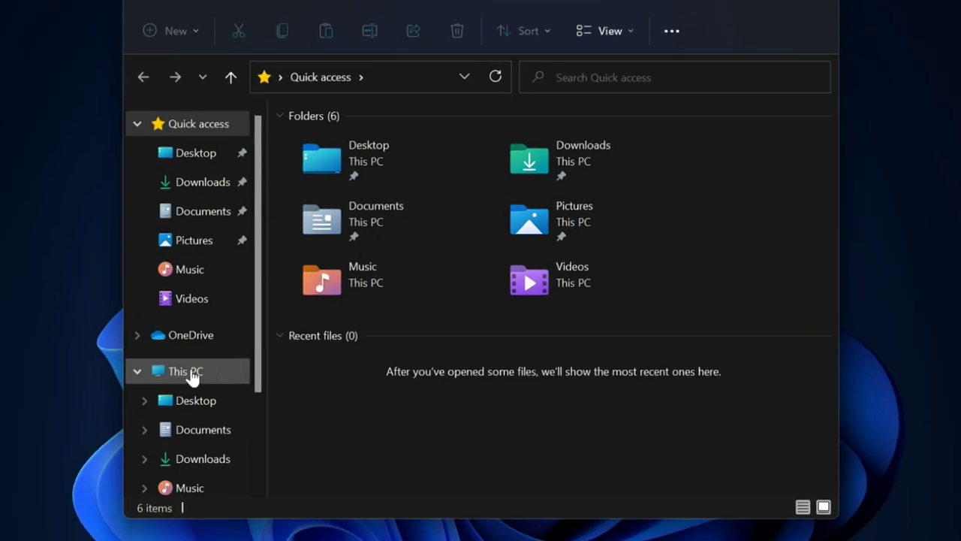
- List This PC's six folders, Local Disk (C:) and DVD Drive (D:) in File Explorer
click(192, 377)
right_click(193, 376)
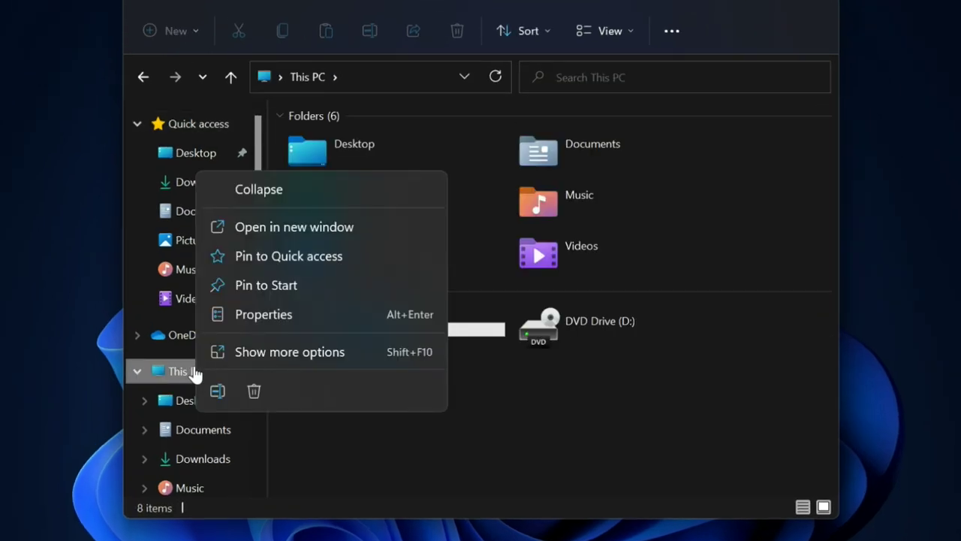
click(267, 354)
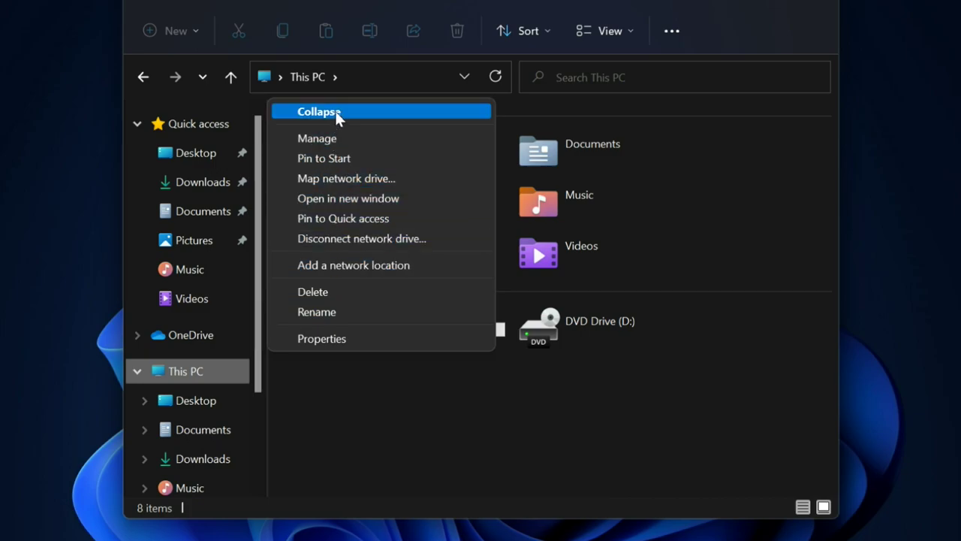
click(464, 394)
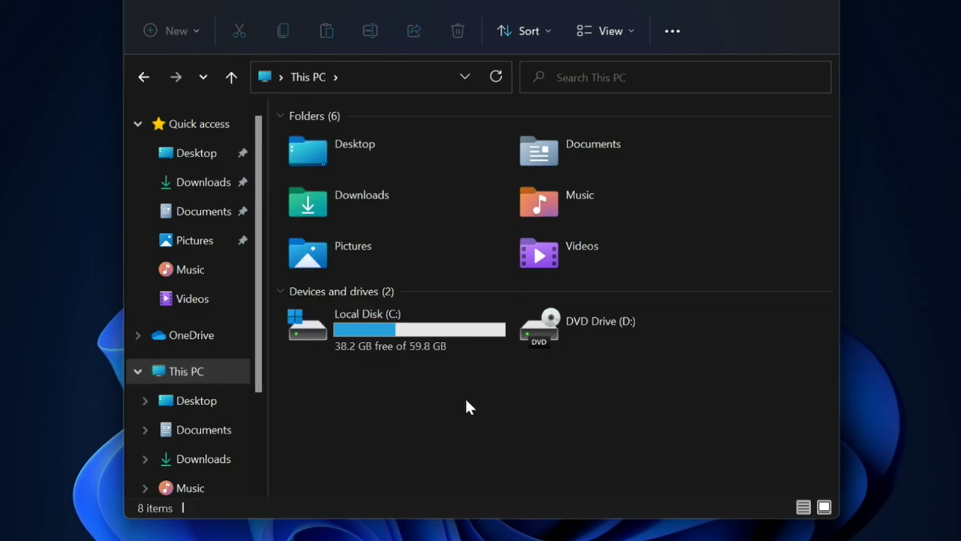
- Drag This PC from the navigation pane onto the desktop to make 'This PC - Shortcut'
scroll(229, 369, down, 5)
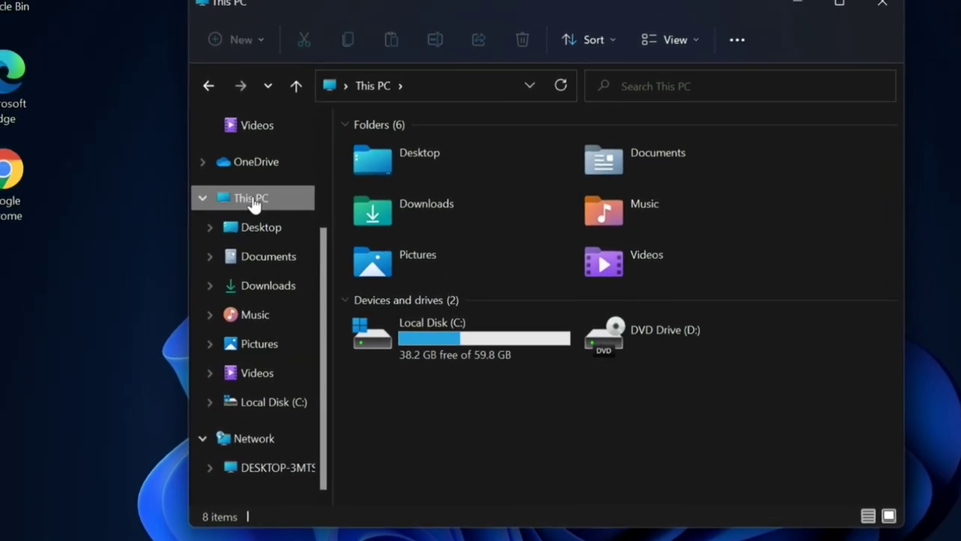
drag(288, 196, 54, 276)
click(124, 240)
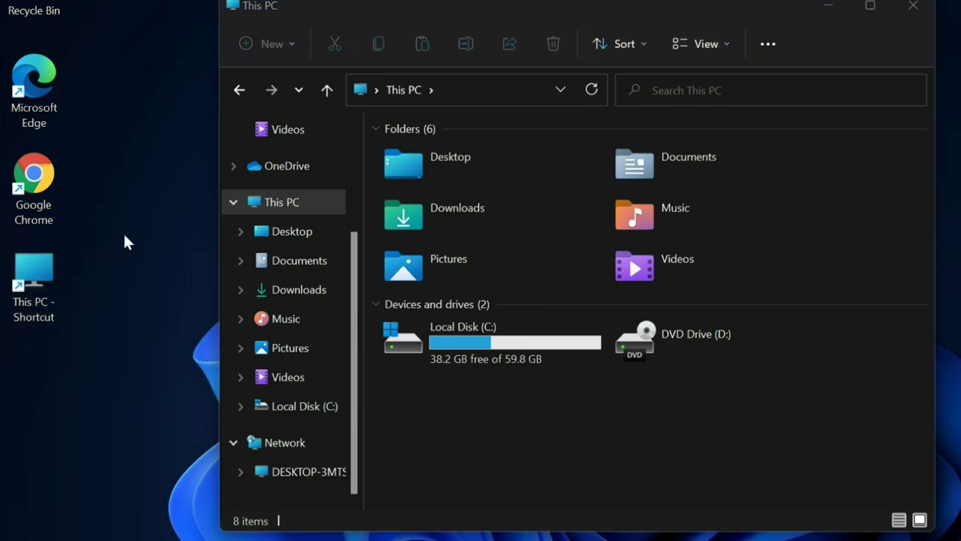
- Start a new desktop shortcut through the desktop's New > Shortcut menu
right_click(128, 184)
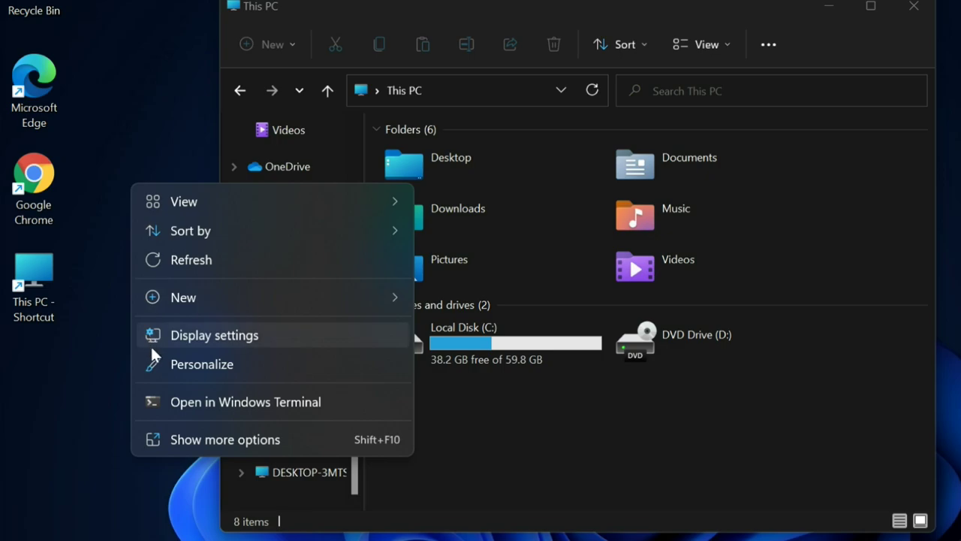
mouse_move(159, 309)
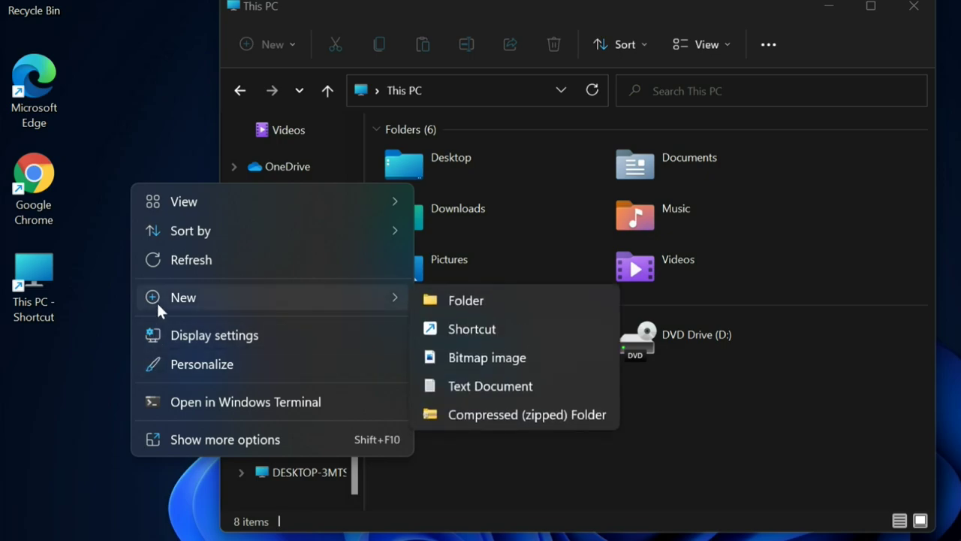
click(482, 328)
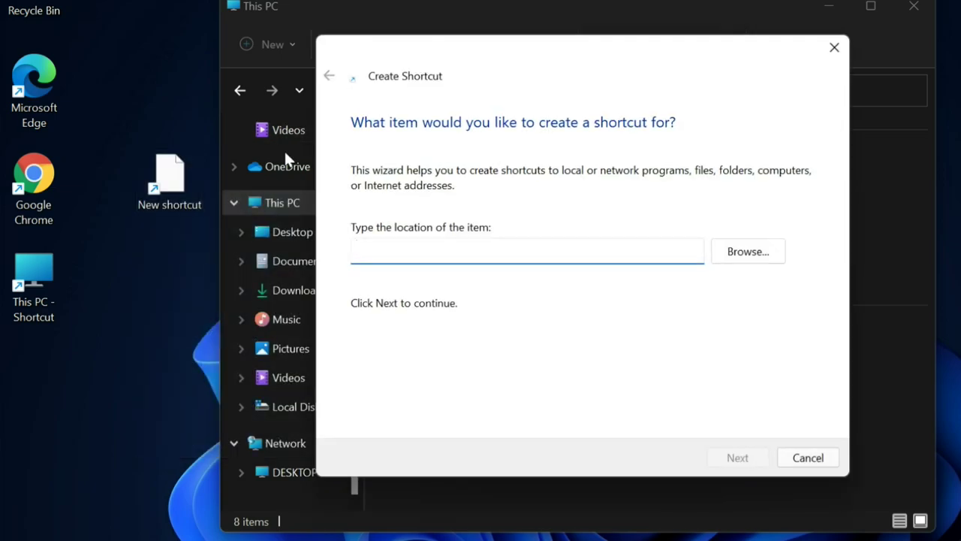
- Copy the This PC address from Explorer's address bar
drag(465, 63, 697, 53)
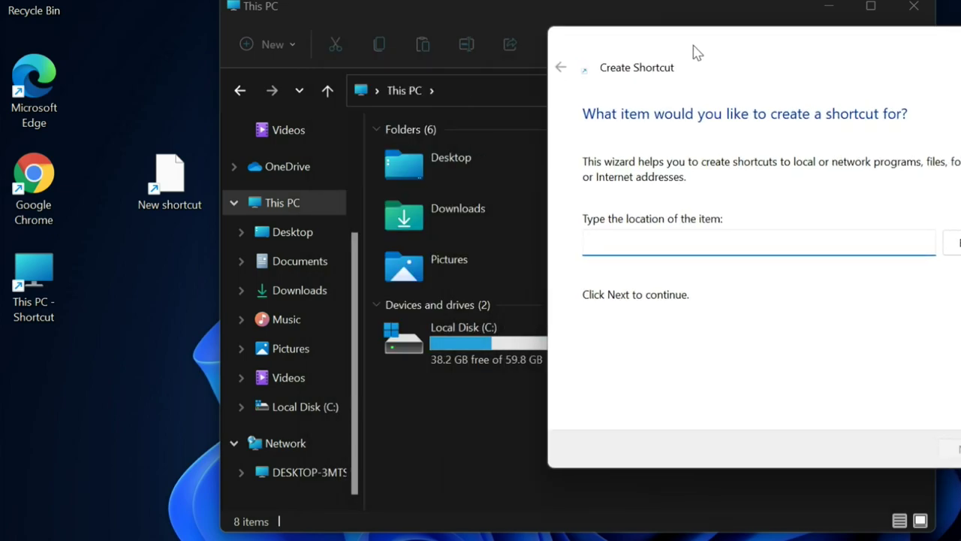
click(359, 90)
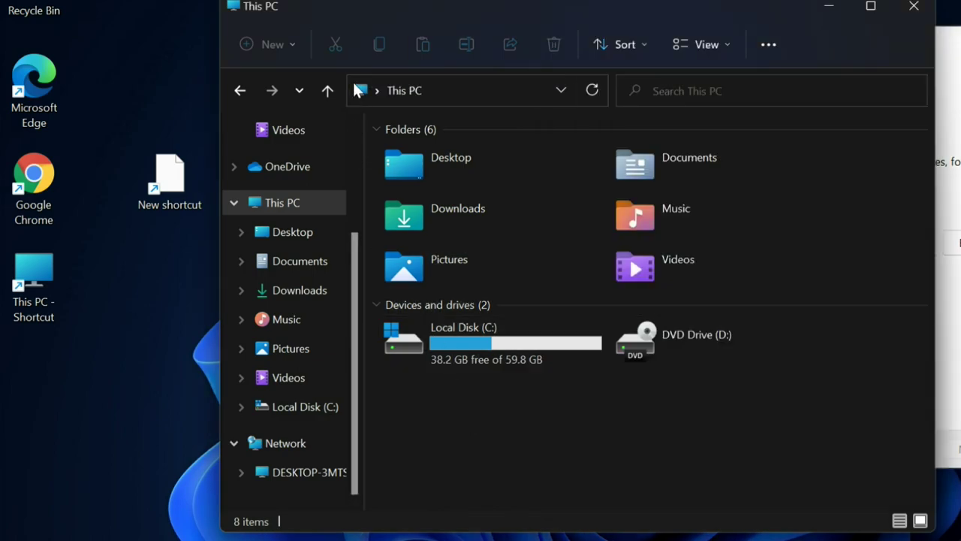
right_click(359, 90)
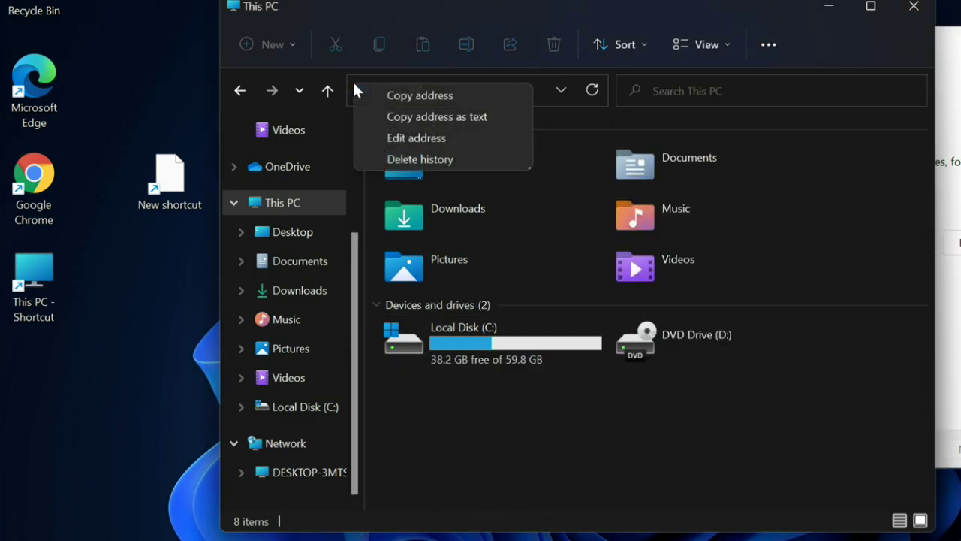
click(425, 96)
- Enter explorer.exe shell:::{20D04FE0-3AEA-1069-A2D8-08002B30309D} as the shortcut's location
click(947, 187)
click(583, 244)
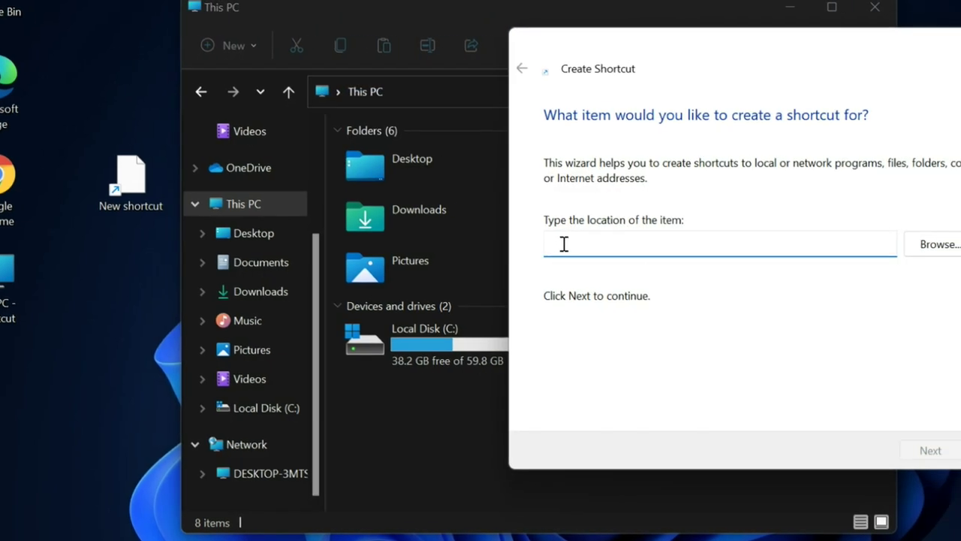
key(ctrl+v)
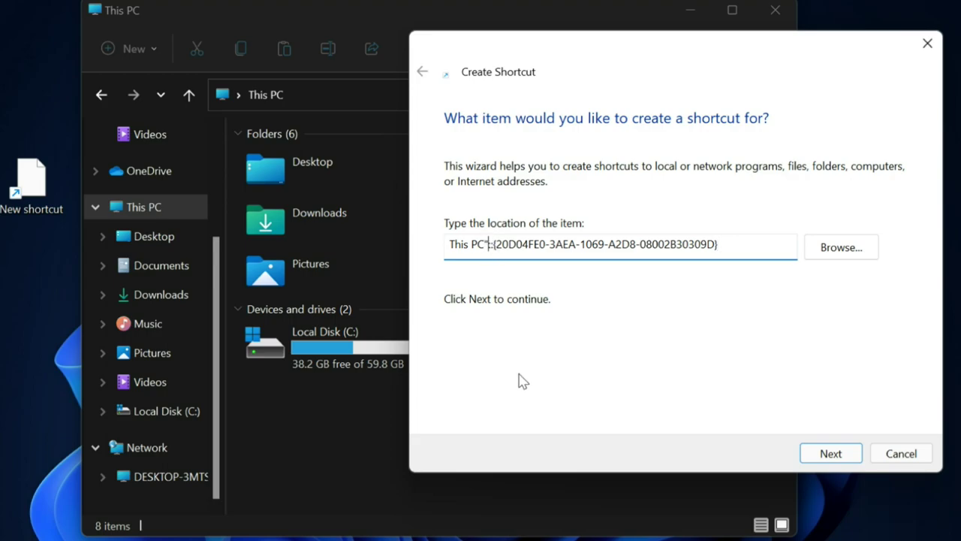
key(BackSpace)
key(BackSpace)
key(BackSpace)
key(BackSpace)
key(BackSpace)
key(BackSpace)
key(BackSpace)
key(BackSpace)
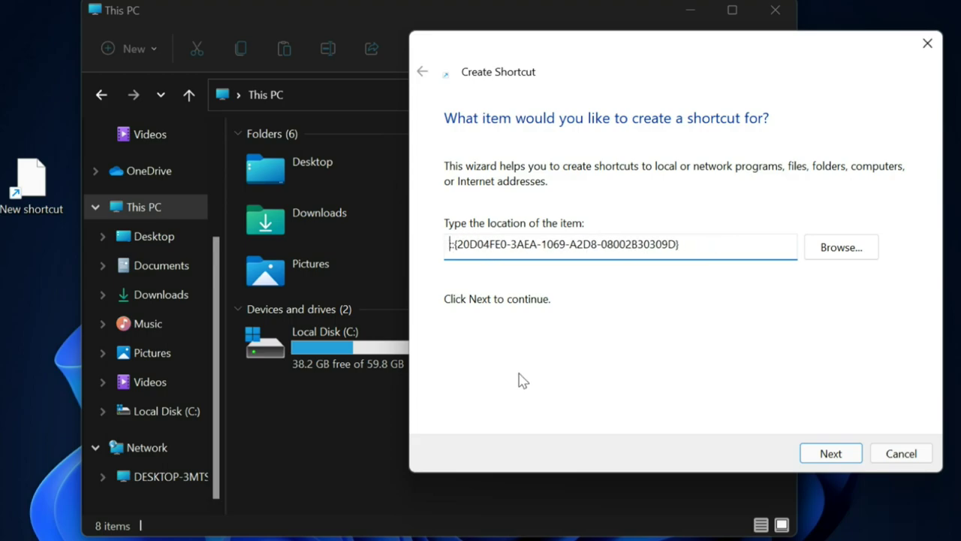
text(explorer)
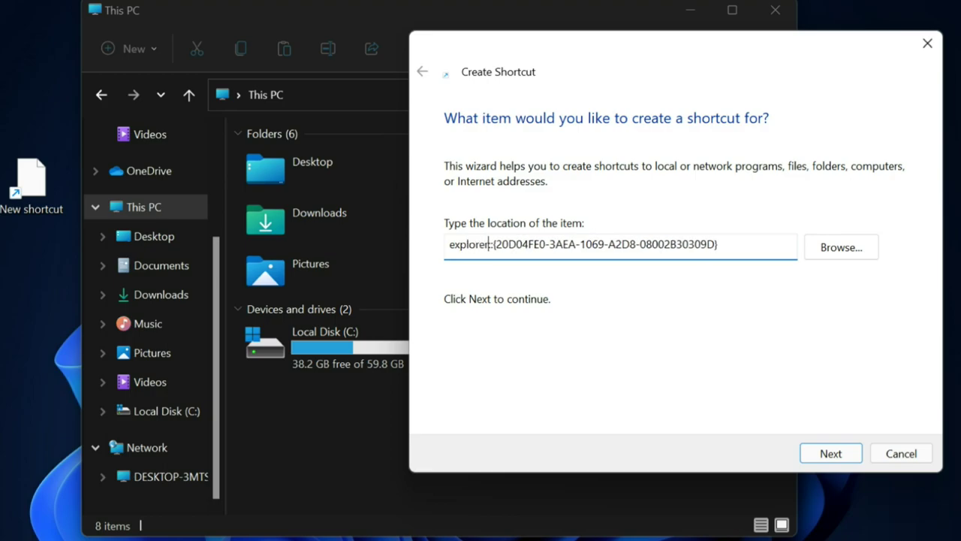
text(.exe )
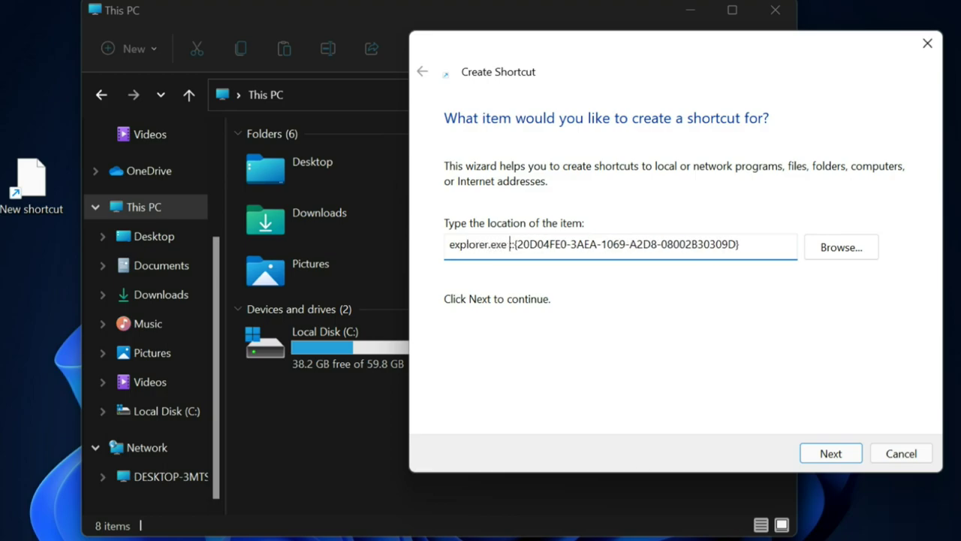
text(shell)
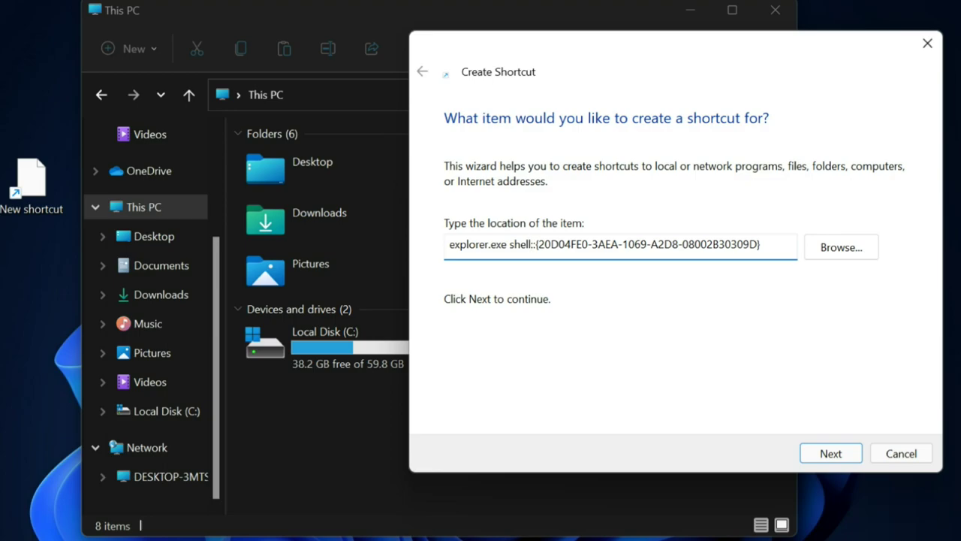
text(:)
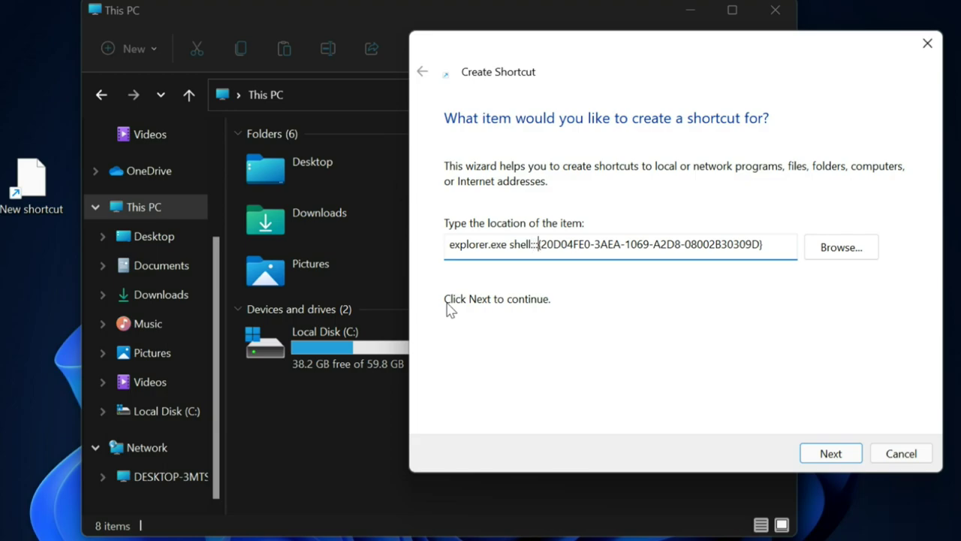
drag(528, 245, 538, 245)
click(534, 247)
- Name the new shortcut 'This PC' and finish the wizard
click(832, 454)
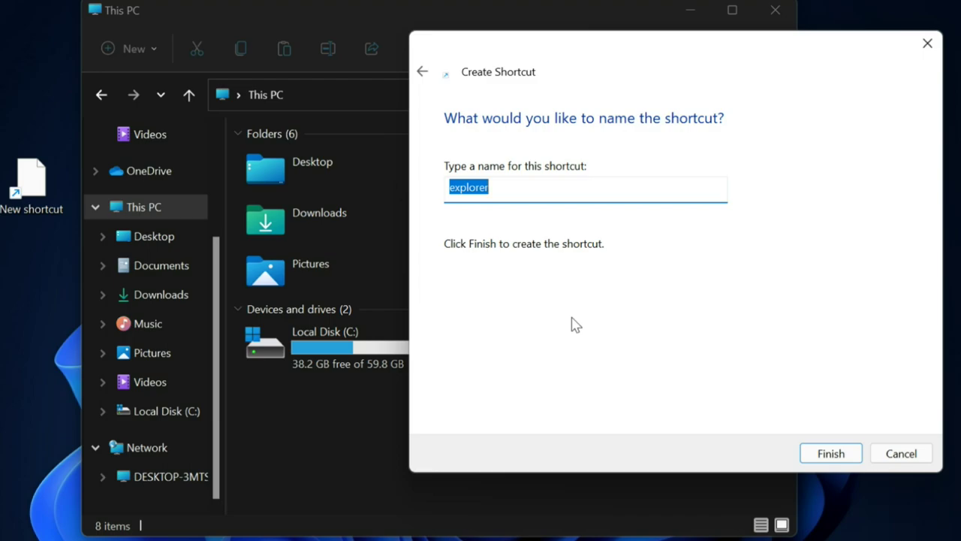
text(This PC)
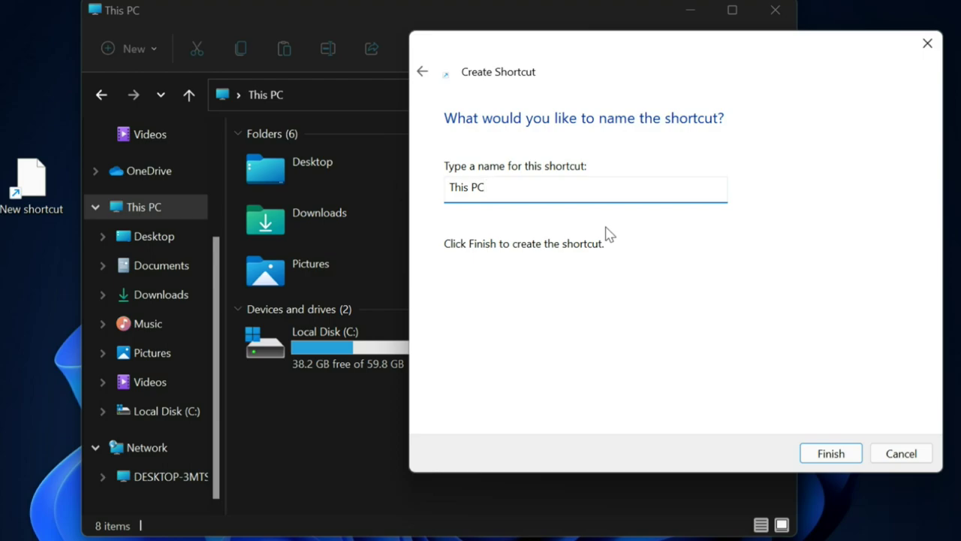
click(830, 453)
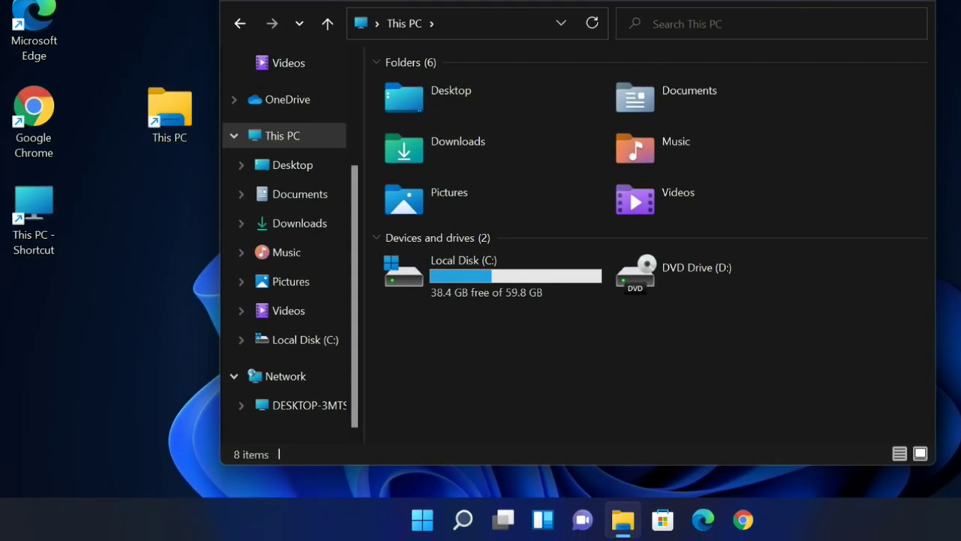
- Close Explorer with Alt+F4 and open the Properties of 'This PC - Shortcut'
key(alt+F4)
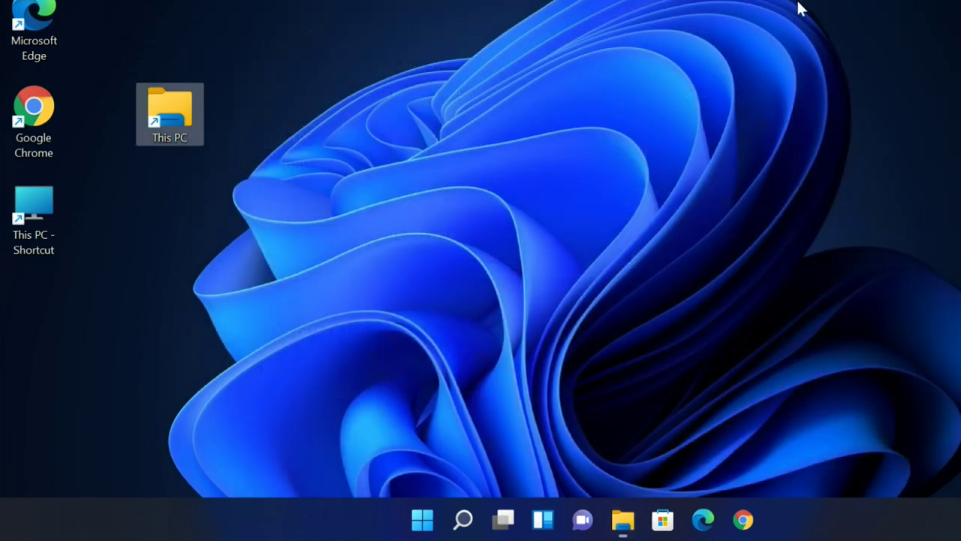
click(403, 196)
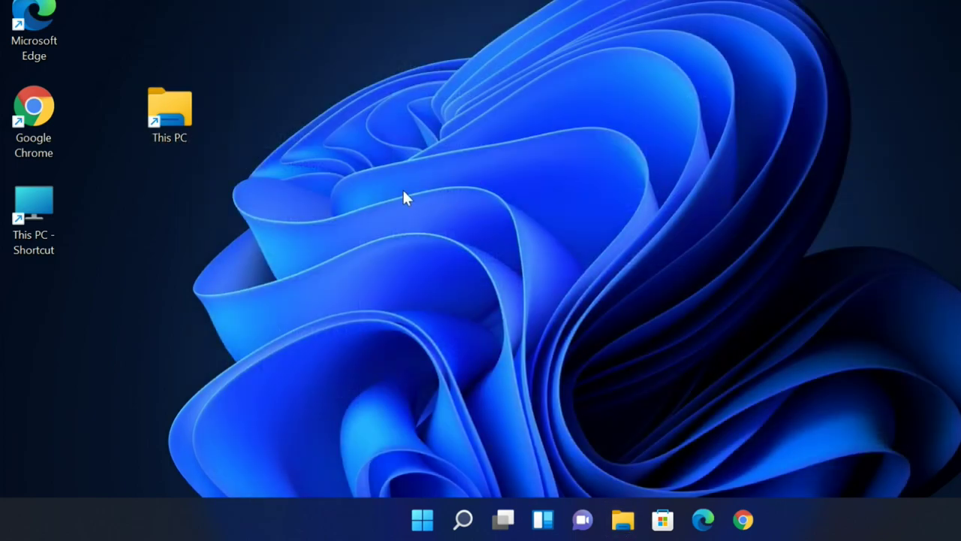
right_click(36, 201)
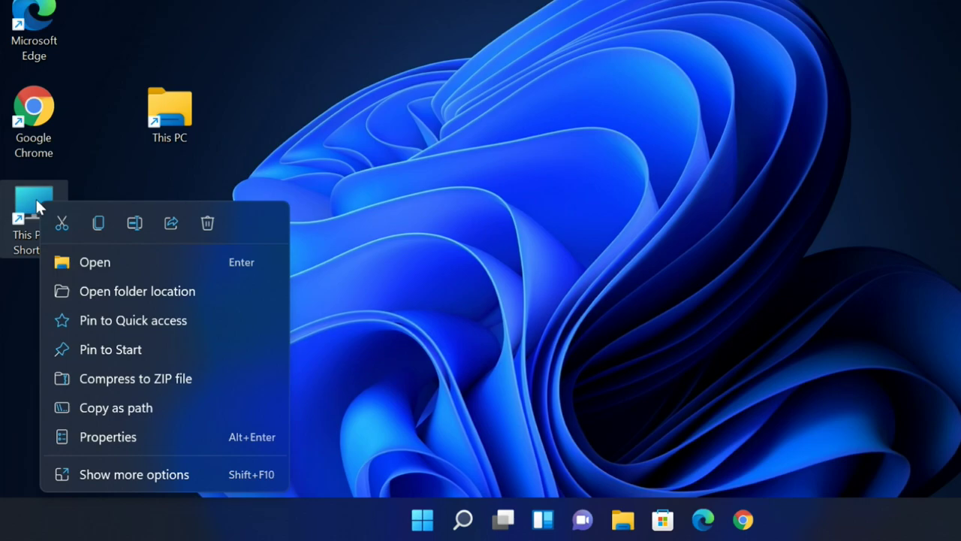
click(104, 437)
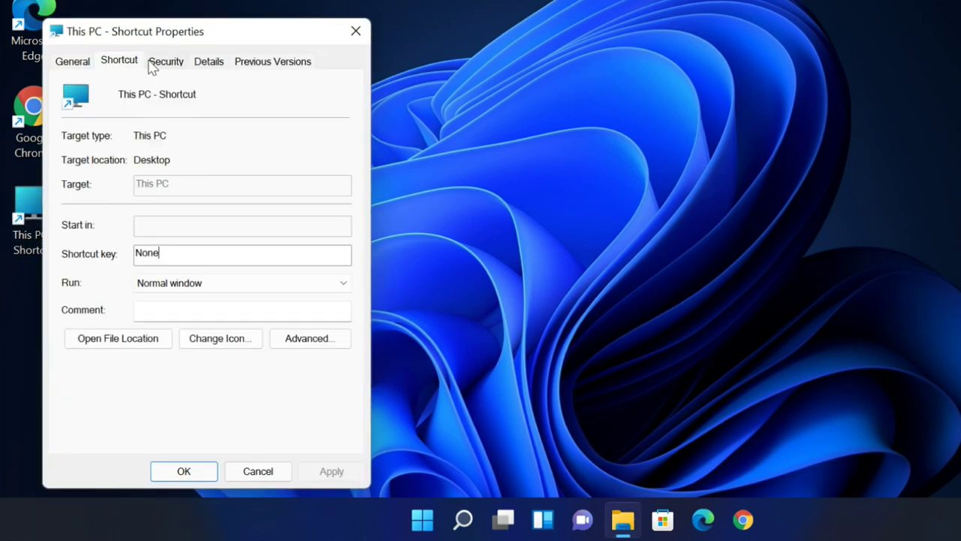
drag(172, 38, 375, 6)
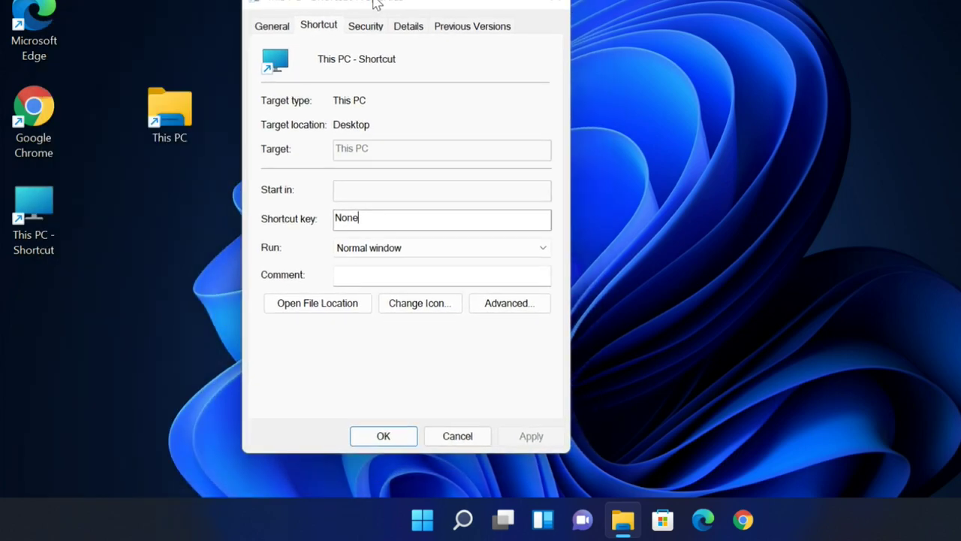
- Copy the icon file path C:\Windows\System32\imageres.dll from the Change Icon dialog
click(422, 307)
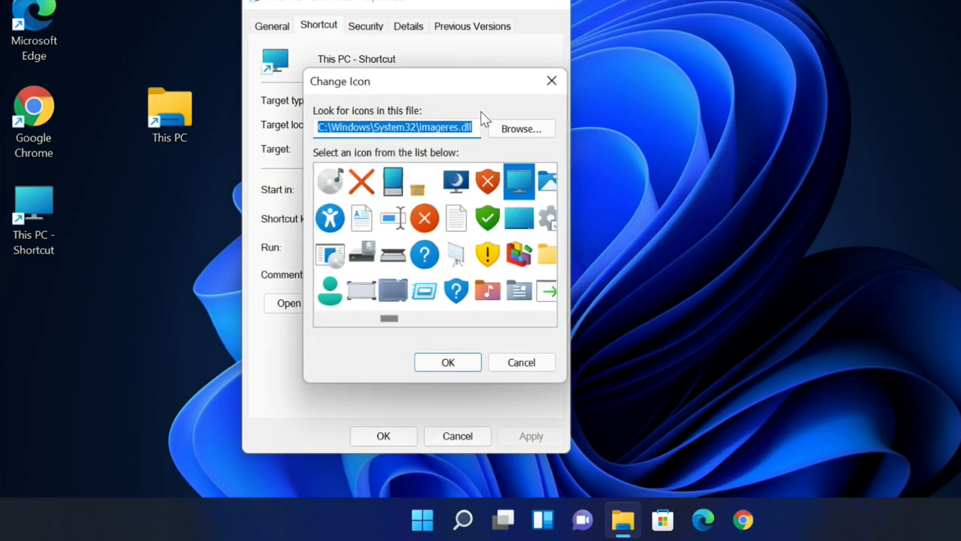
click(474, 126)
drag(474, 126, 318, 126)
right_click(339, 128)
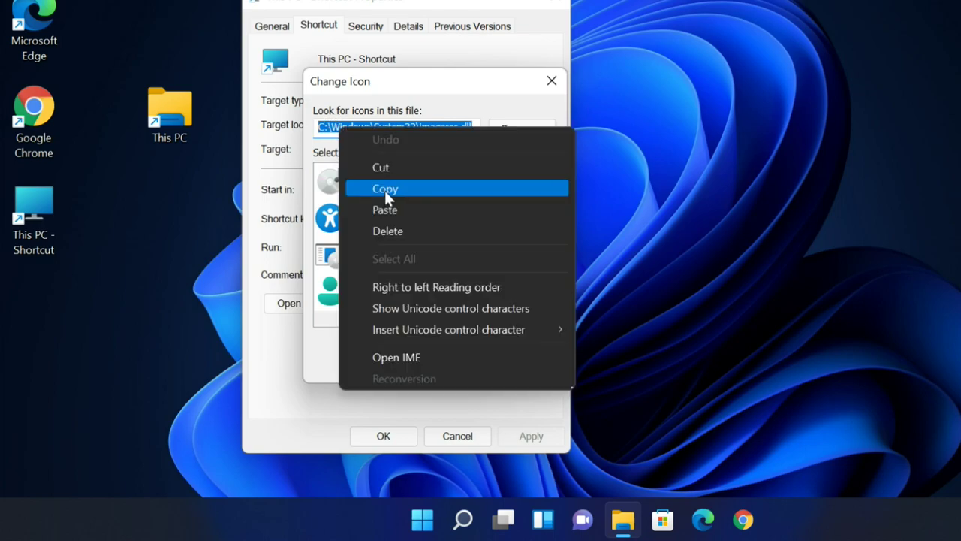
click(393, 188)
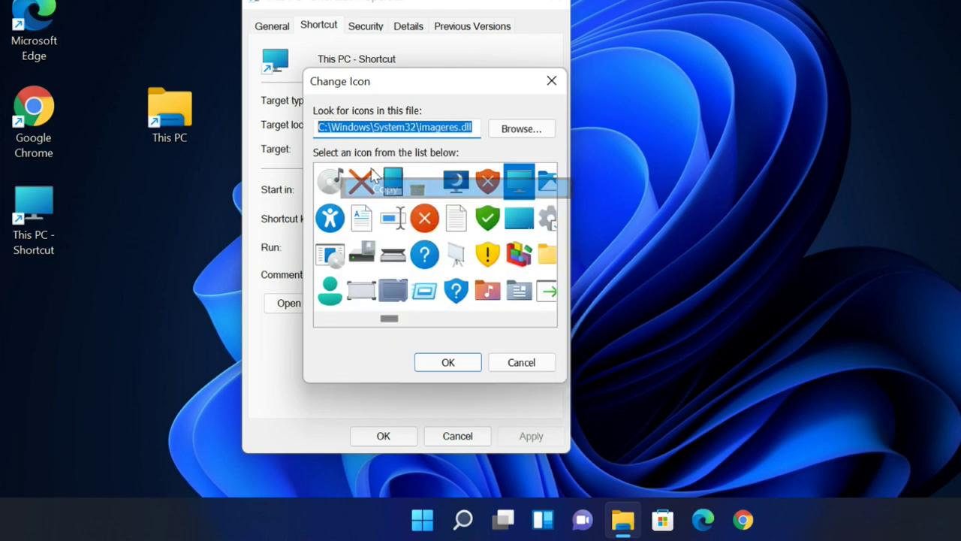
- Close the Change Icon and Properties dialogs, leaving the desktop visible
click(476, 128)
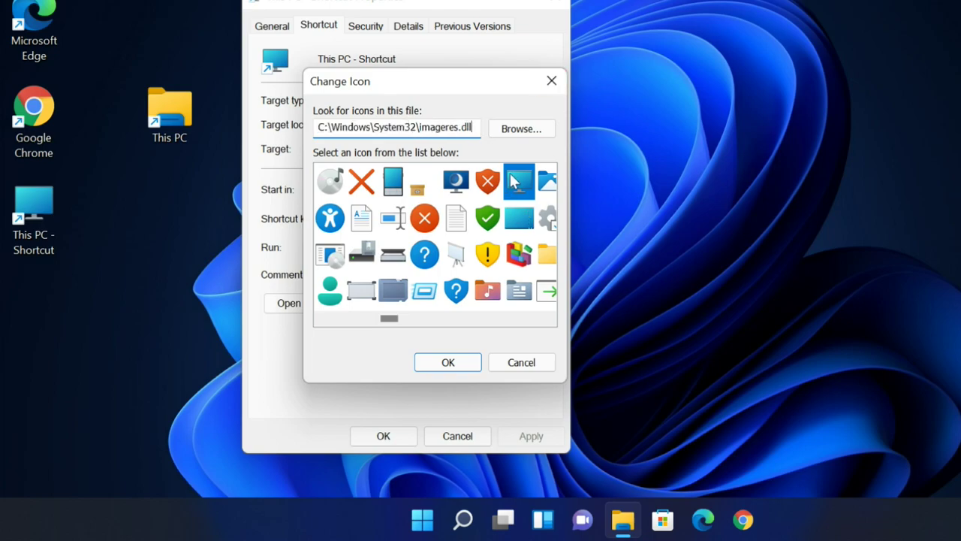
click(551, 81)
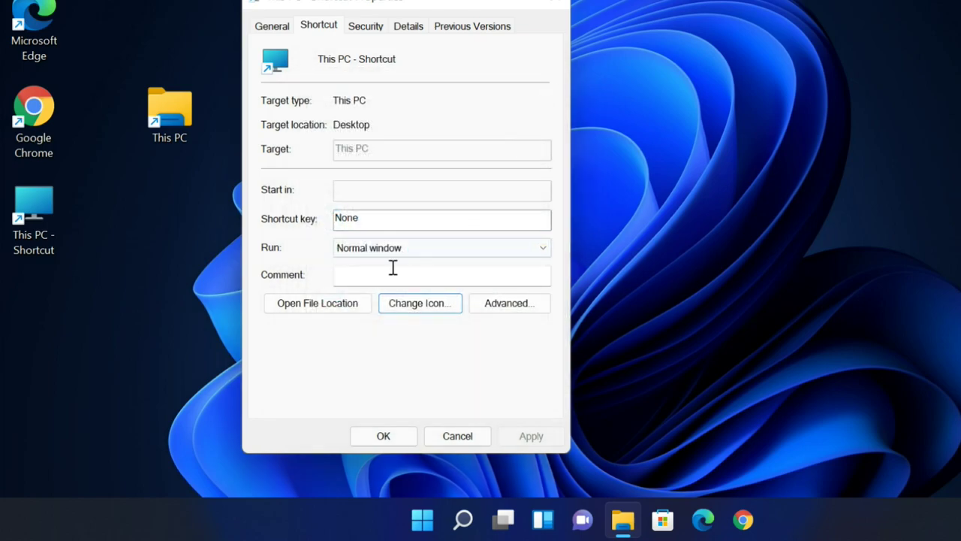
click(554, 4)
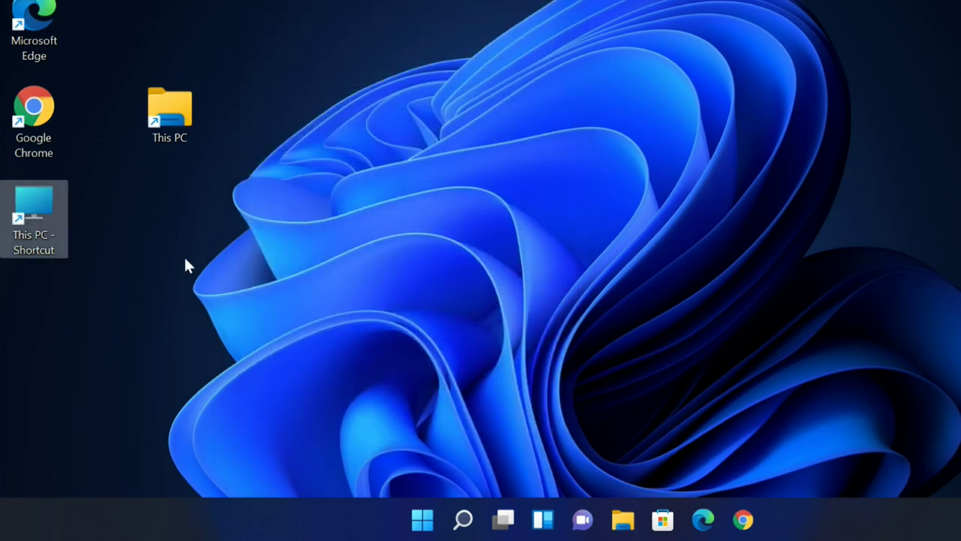
click(187, 265)
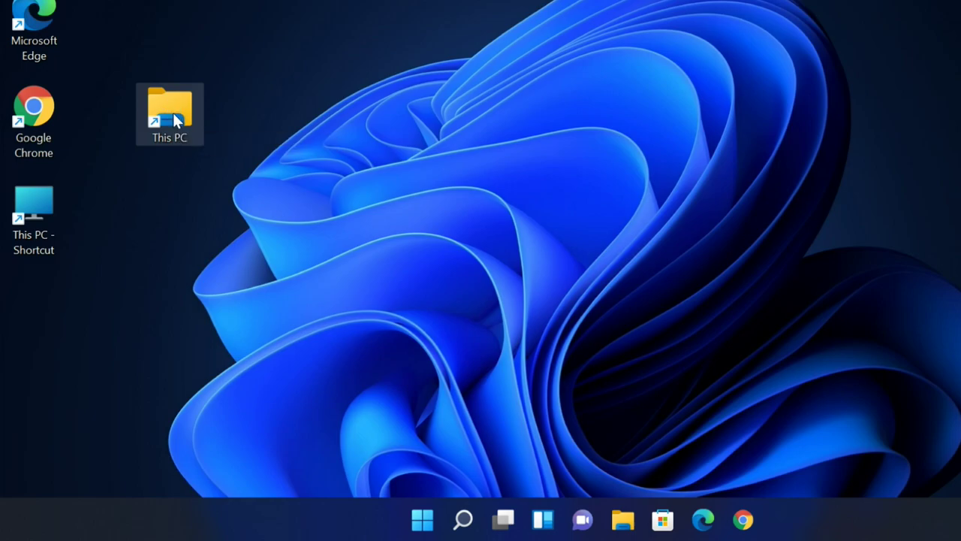
- Paste C:\Windows\System32\imageres.dll as the icon file for the new This PC shortcut
right_click(176, 114)
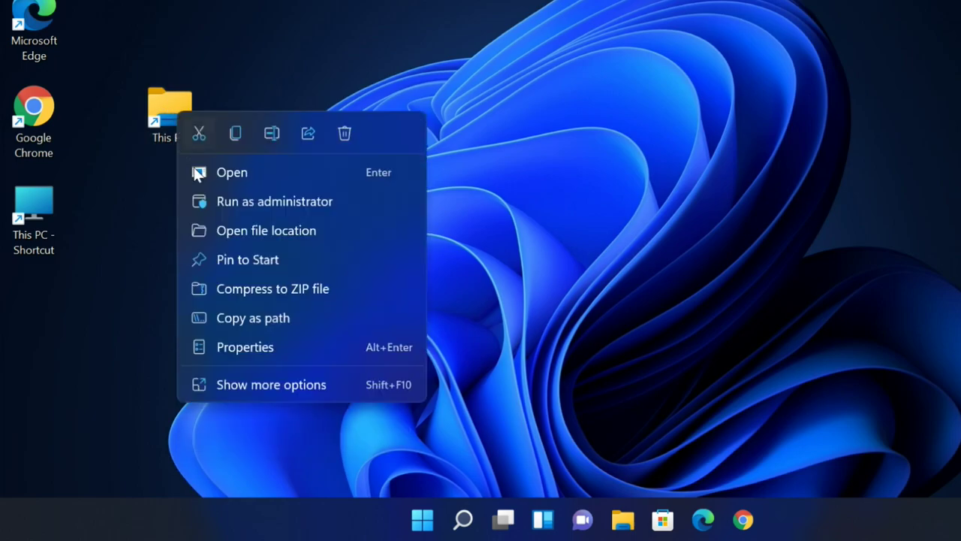
click(252, 345)
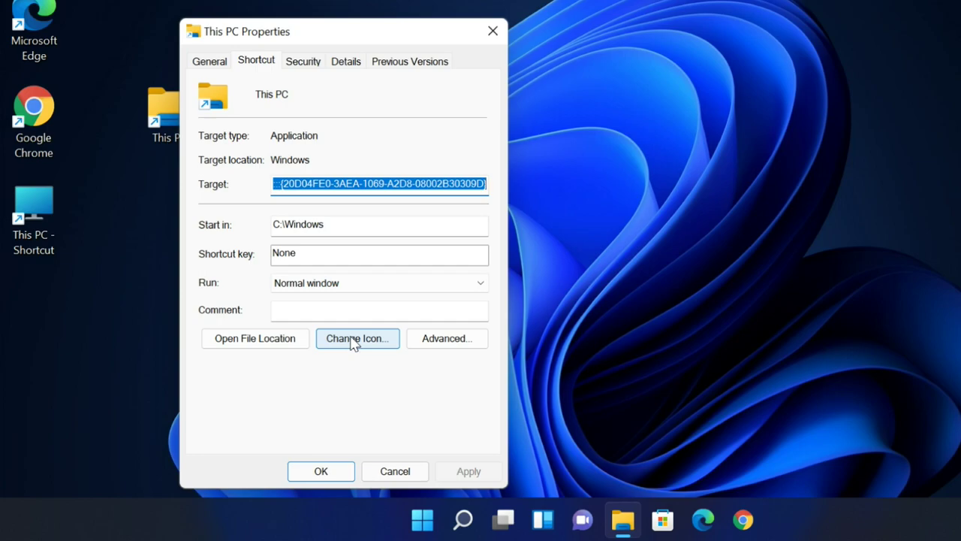
click(355, 342)
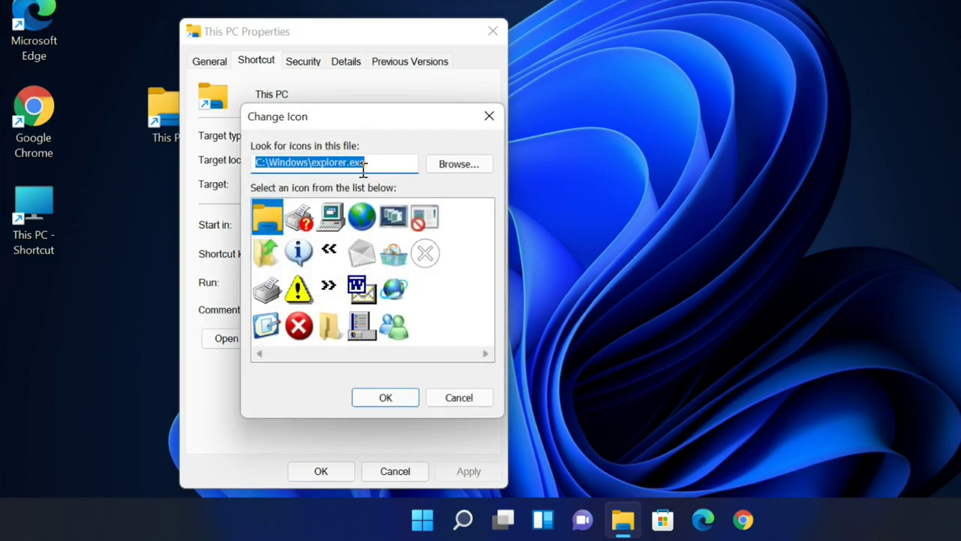
right_click(358, 160)
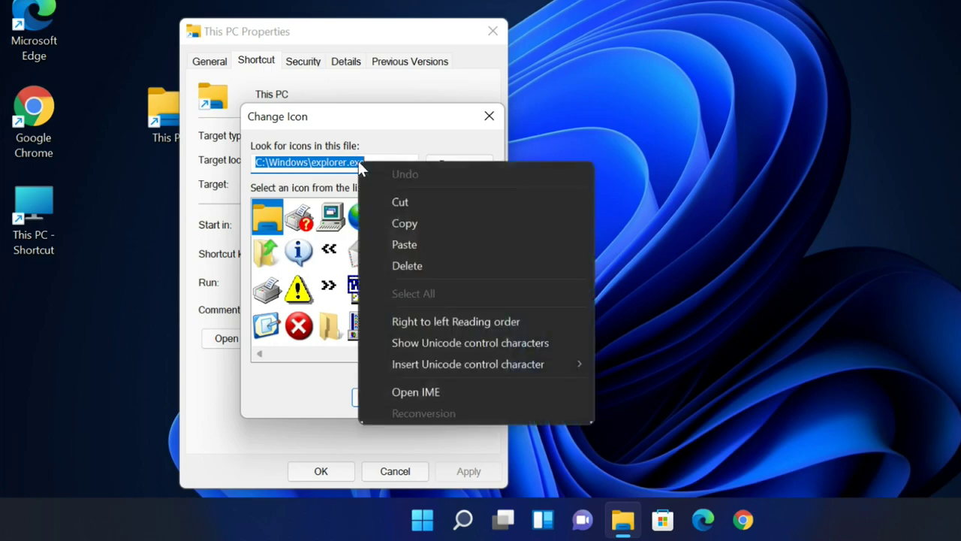
click(402, 245)
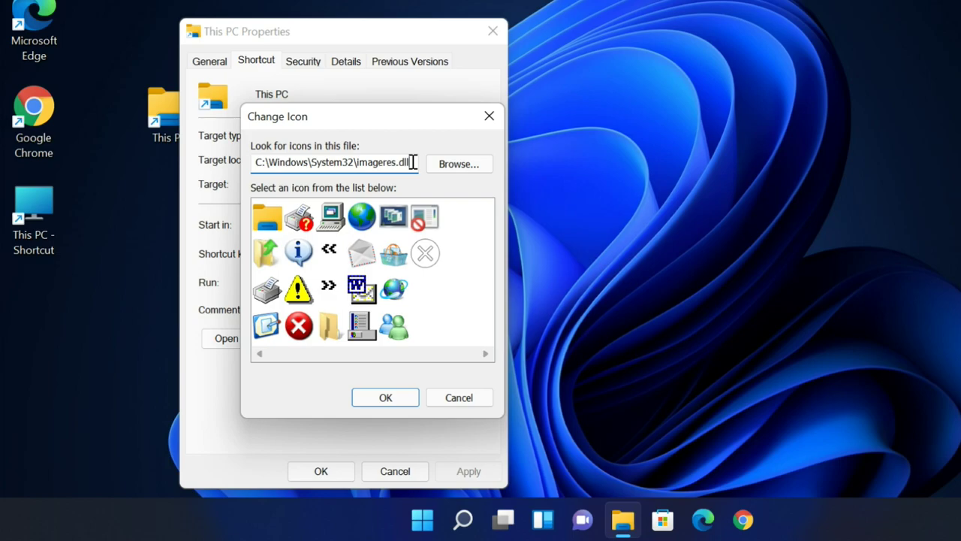
- Load the imageres.dll icons and select the This PC monitor icon
key(Return)
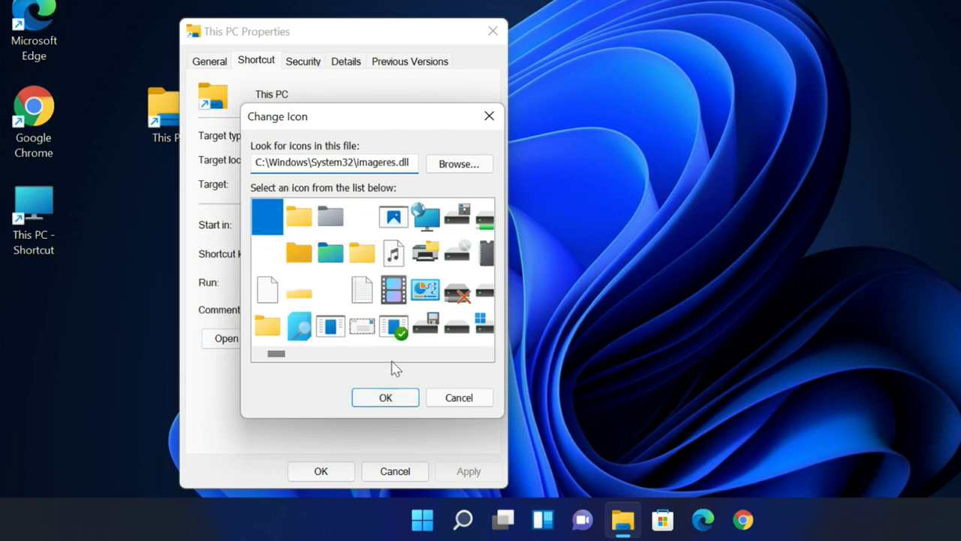
click(486, 354)
click(486, 354)
click(485, 354)
click(486, 355)
click(486, 354)
click(485, 354)
click(486, 354)
click(486, 354)
click(486, 355)
click(486, 354)
click(486, 355)
click(486, 354)
click(486, 355)
click(486, 354)
click(486, 355)
click(485, 354)
click(485, 354)
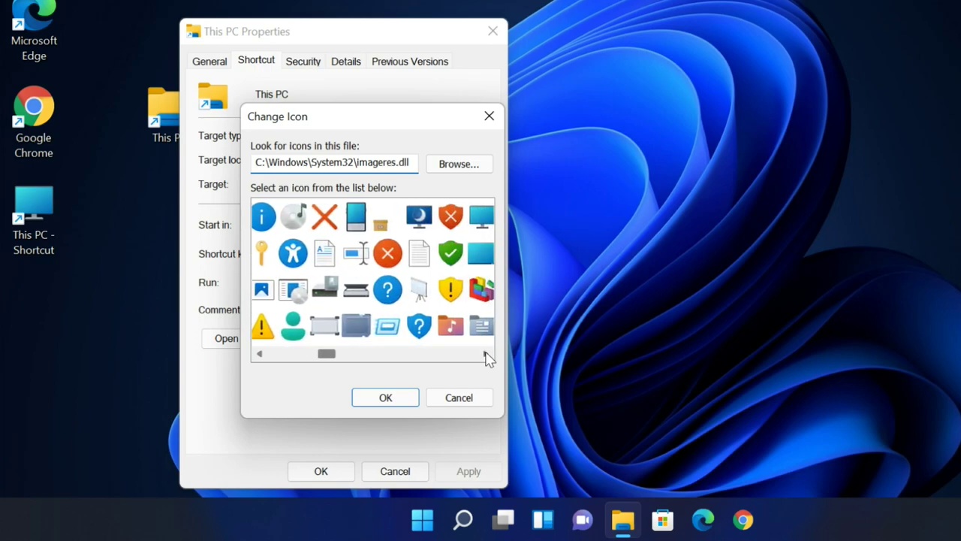
click(486, 355)
click(486, 354)
click(486, 354)
click(485, 354)
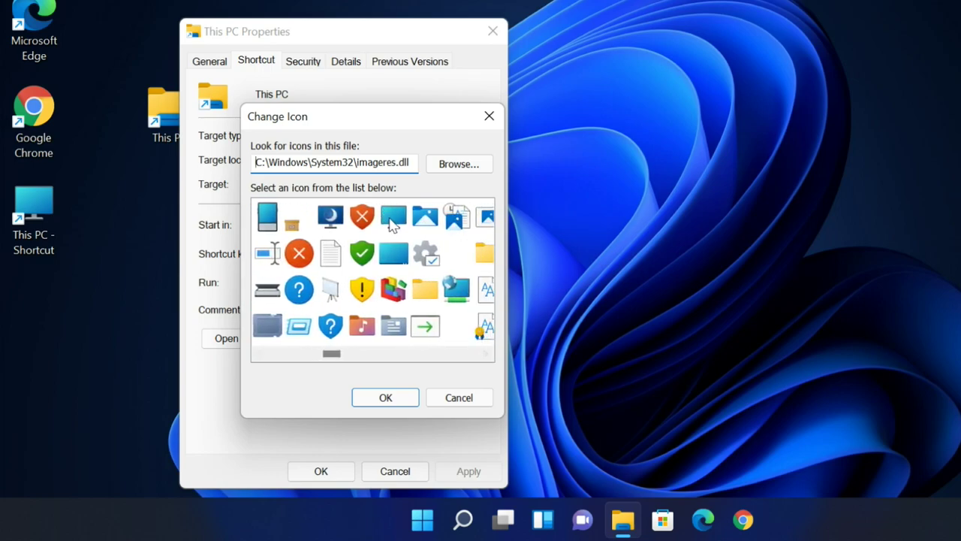
click(394, 219)
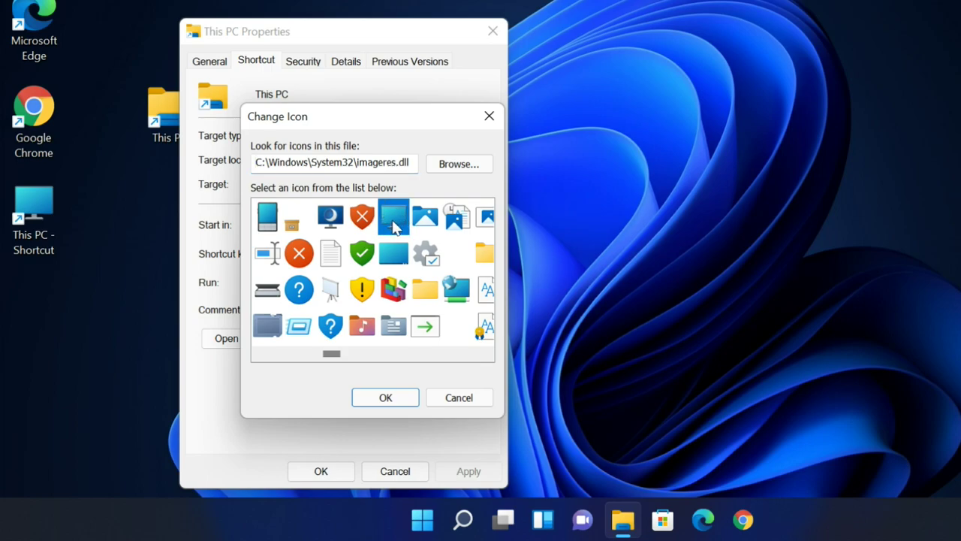
- Confirm the monitor icon, apply it, and close the shortcut's properties
click(382, 398)
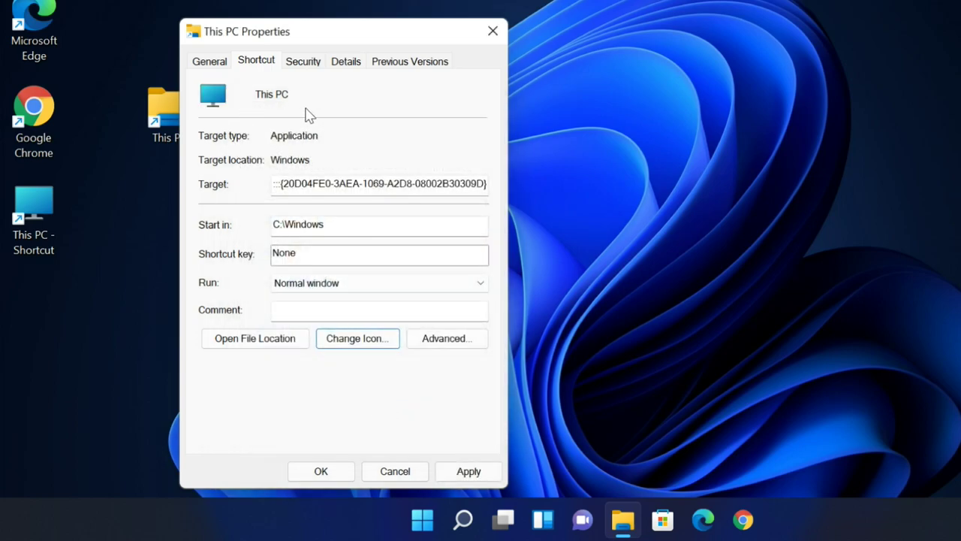
click(469, 471)
click(310, 471)
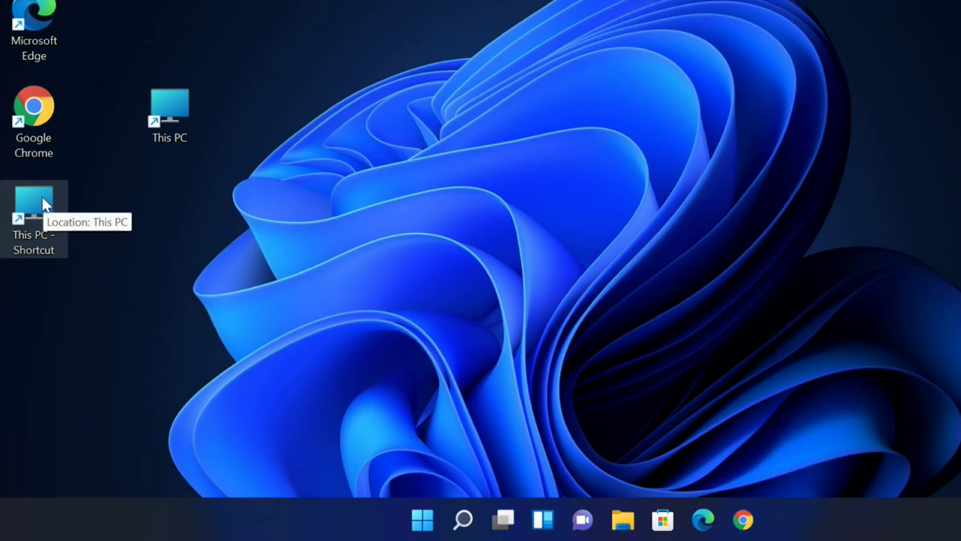
- Pin the monitor-icon This PC shortcut to the taskbar beside Chrome
right_click(162, 99)
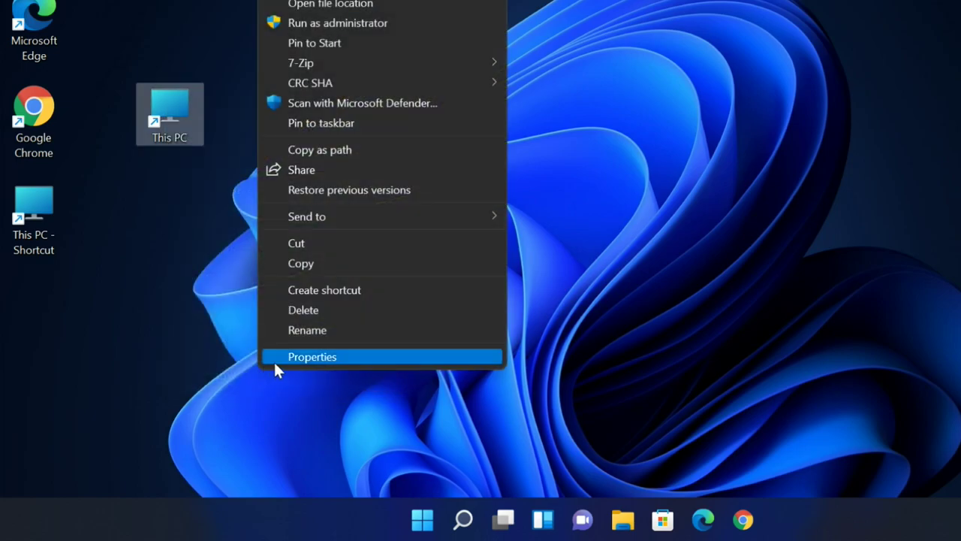
click(376, 123)
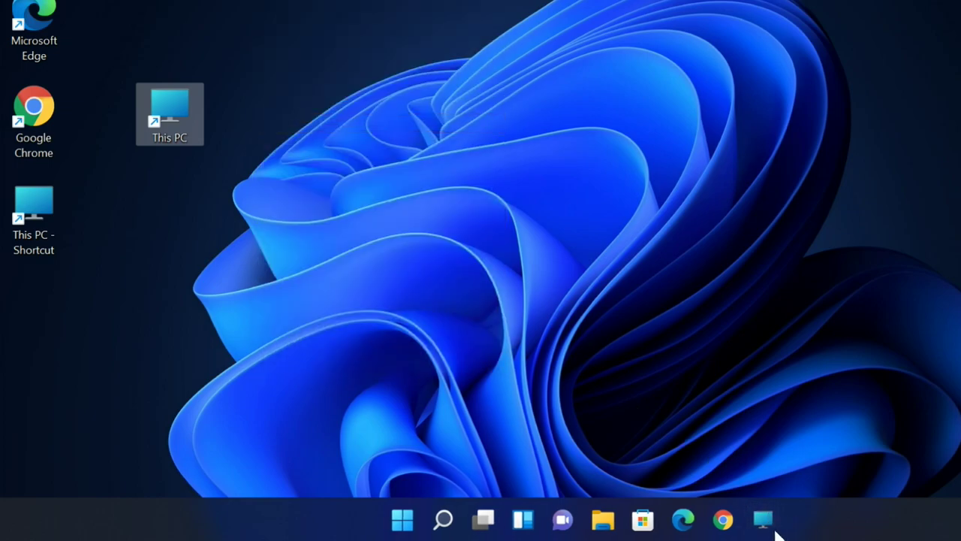
click(572, 423)
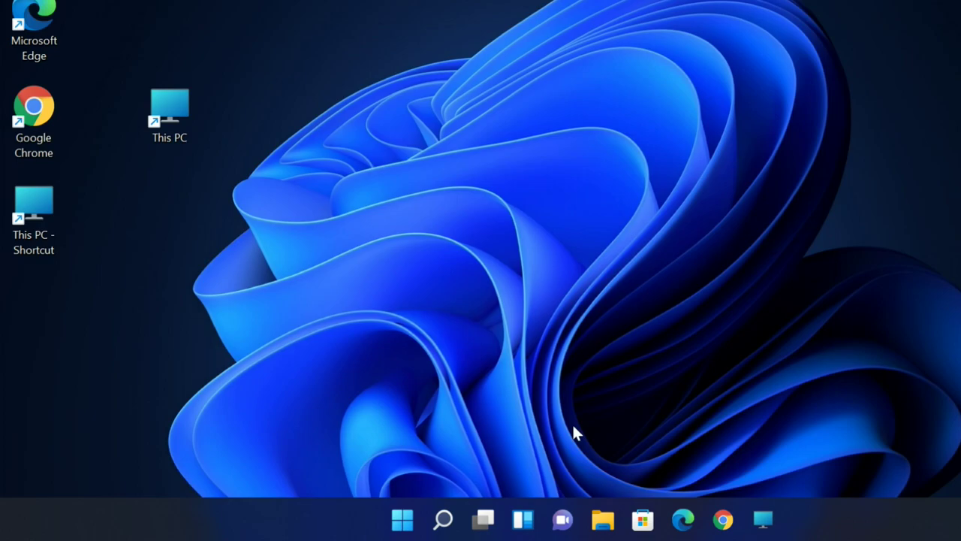
click(170, 114)
double_click(199, 126)
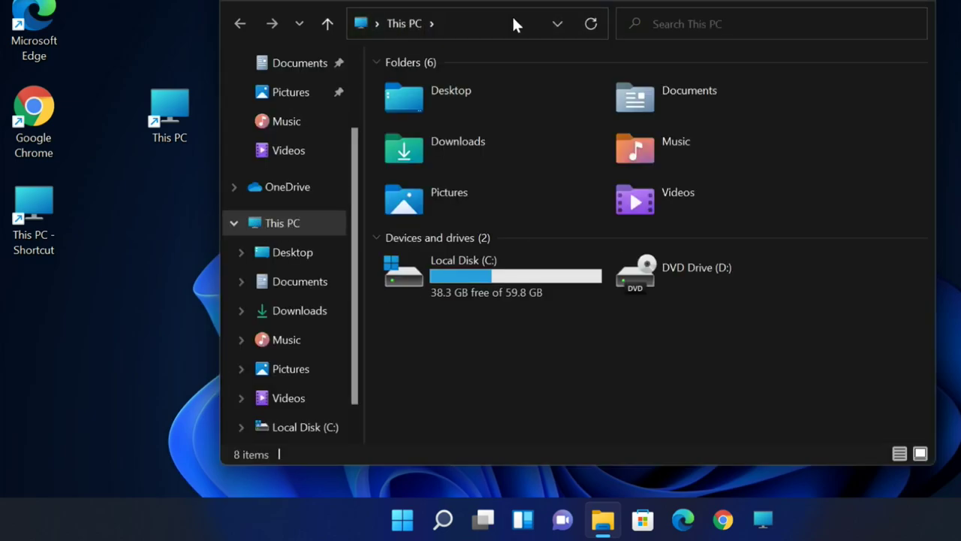
key(alt+F4)
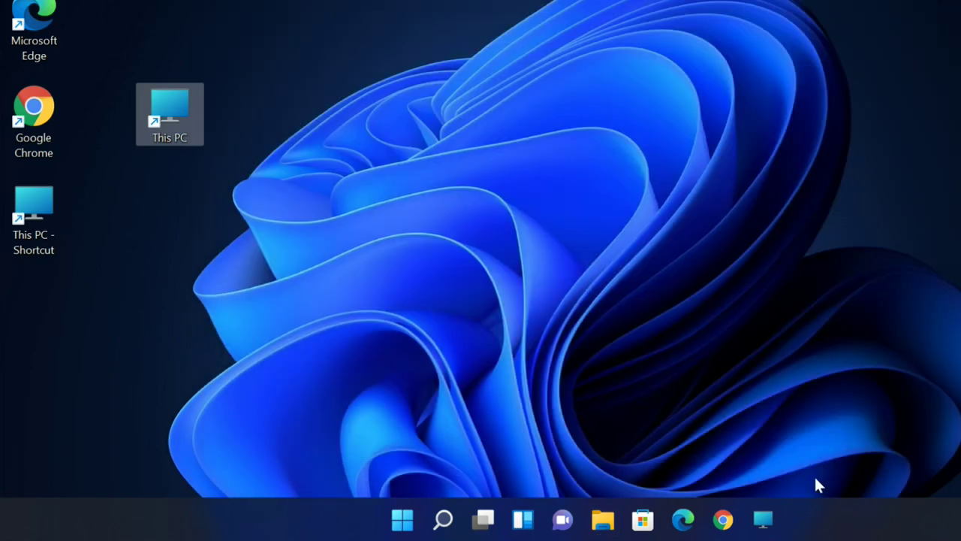
click(767, 526)
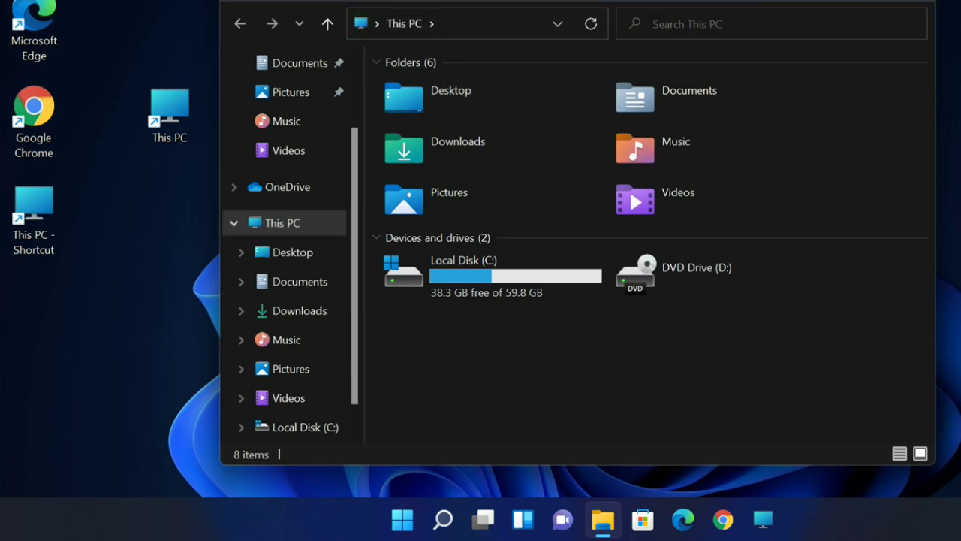
key(alt+F4)
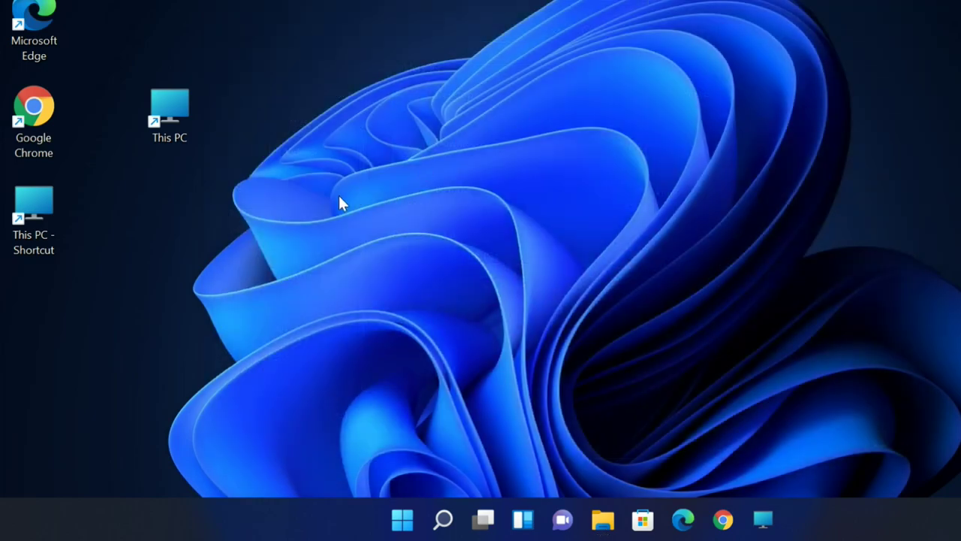
- Delete the 'This PC - Shortcut' and 'This PC' desktop icons, then launch This PC from its taskbar pin
right_click(39, 199)
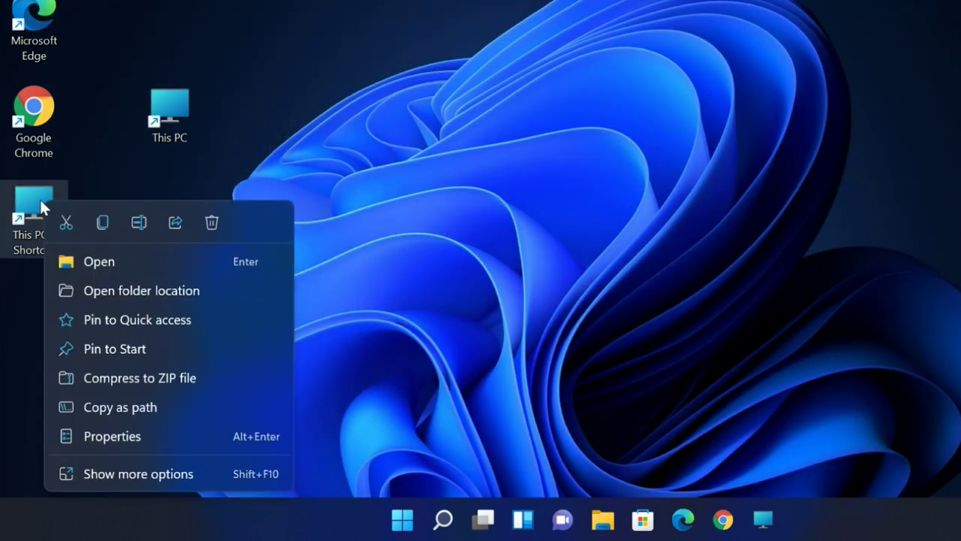
click(211, 222)
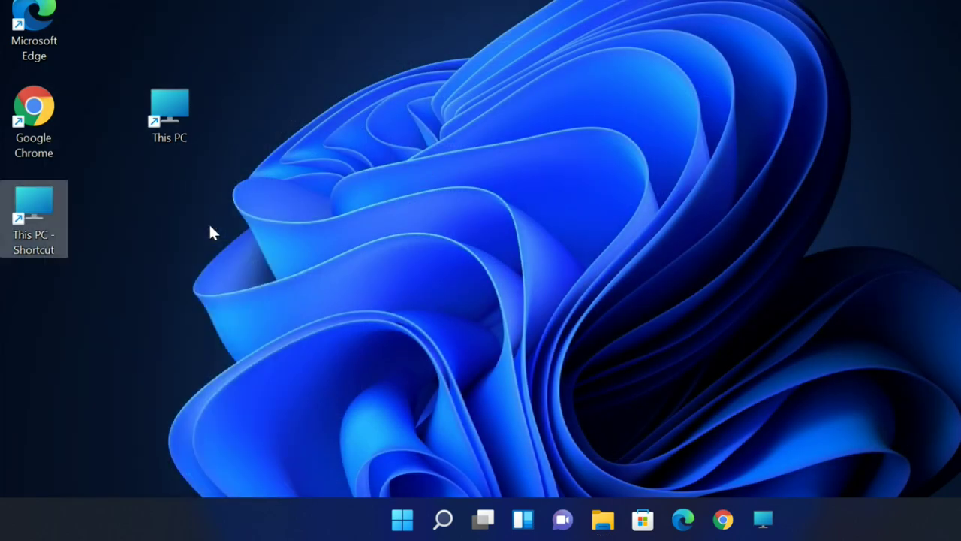
right_click(160, 115)
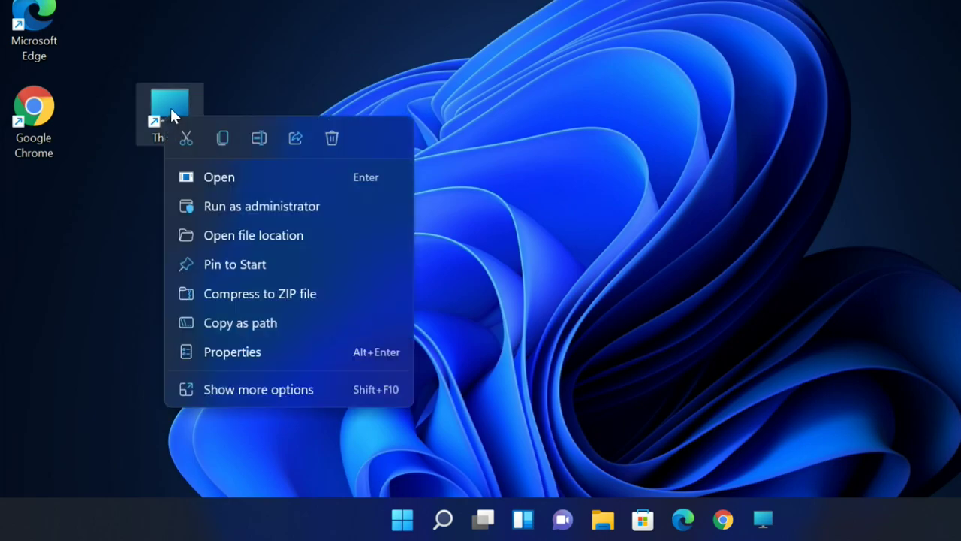
click(331, 137)
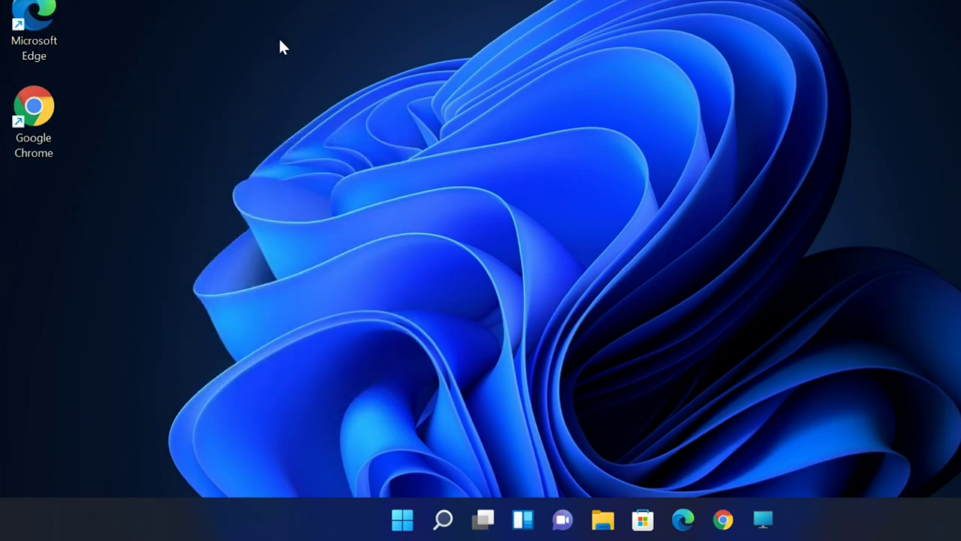
click(762, 522)
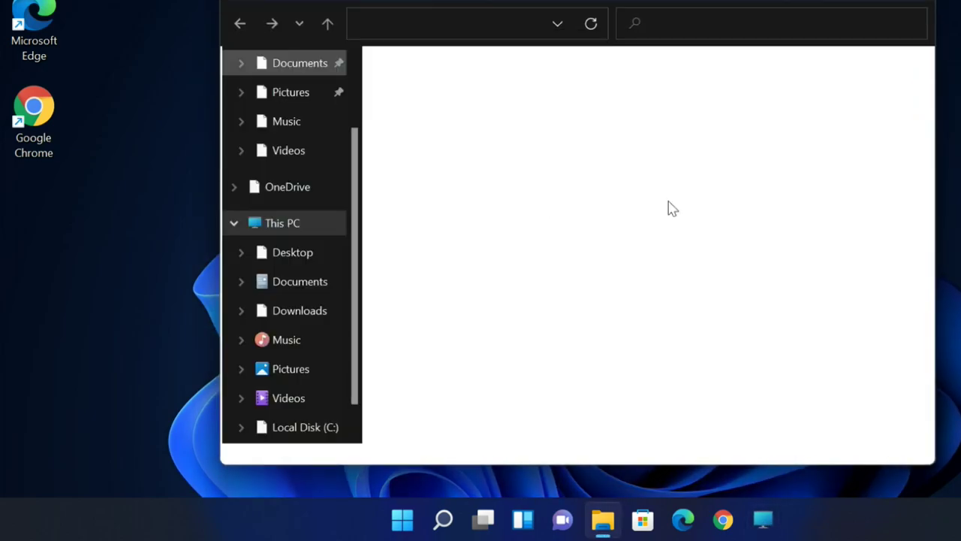